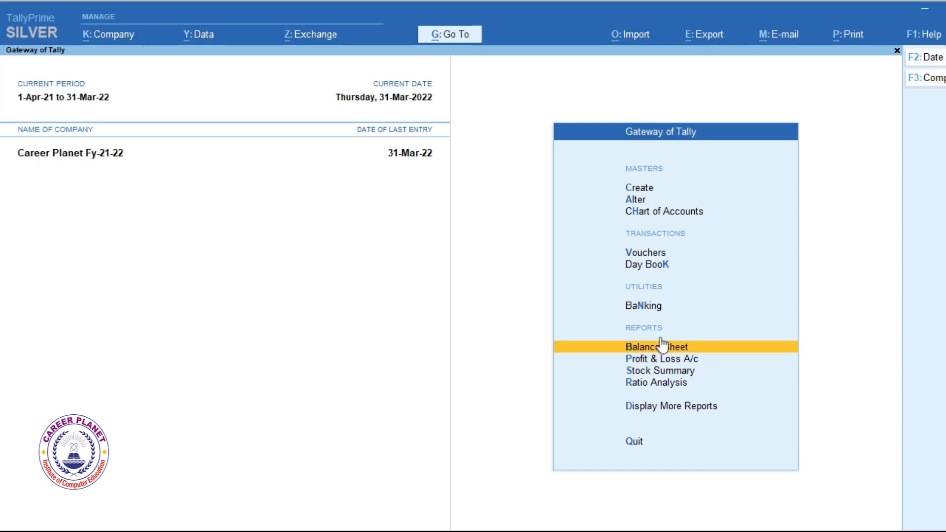
Review the detailed Balance Sheet and the Profit & Loss A/c of Career Planet Fy-21-22.
left_click(683, 345)
key("alt+F1")
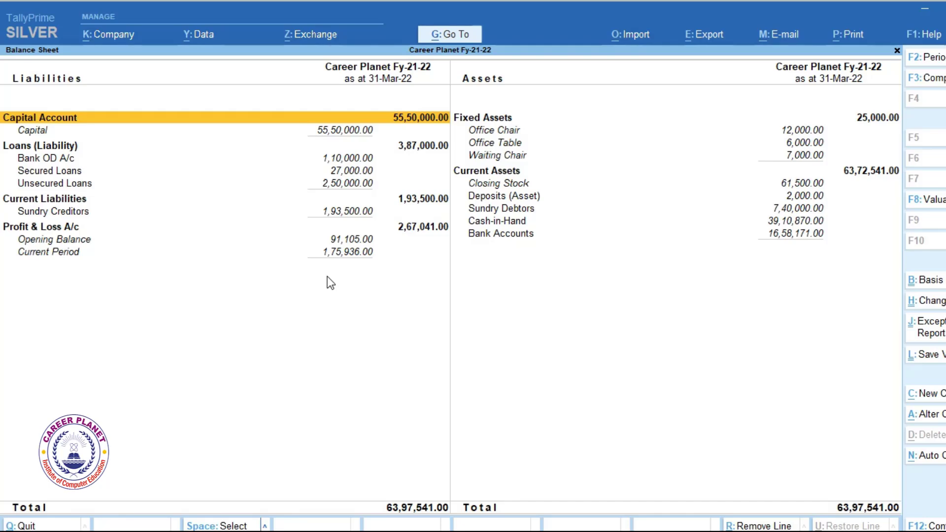
key("Escape")
left_click(658, 359)
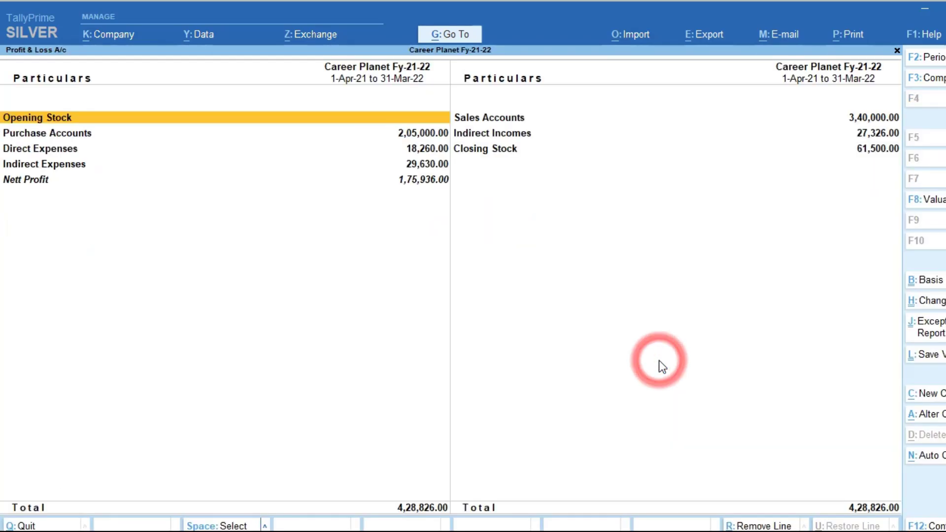
key("alt+F1")
key("Escape")
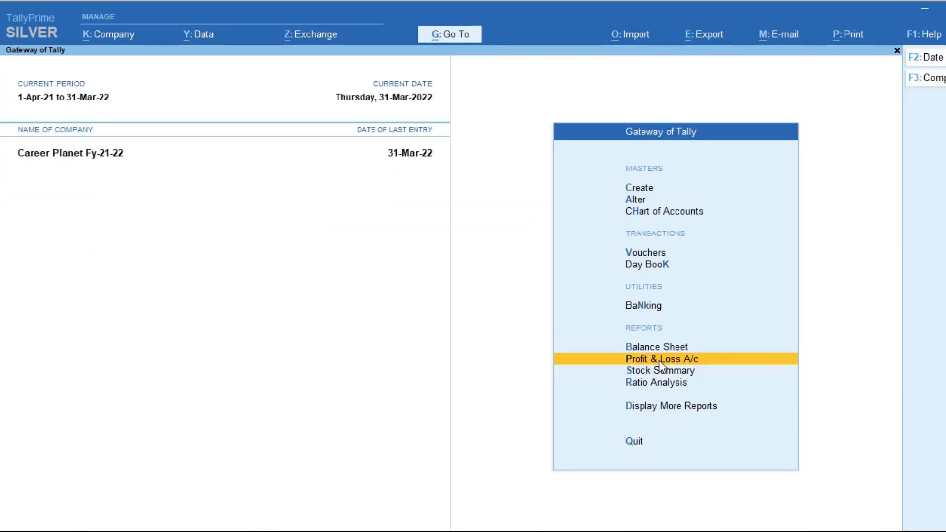
Look through the asset ledgers in the Chart of Accounts of Career Planet Fy-21-22, down to Investments.
left_click(671, 217)
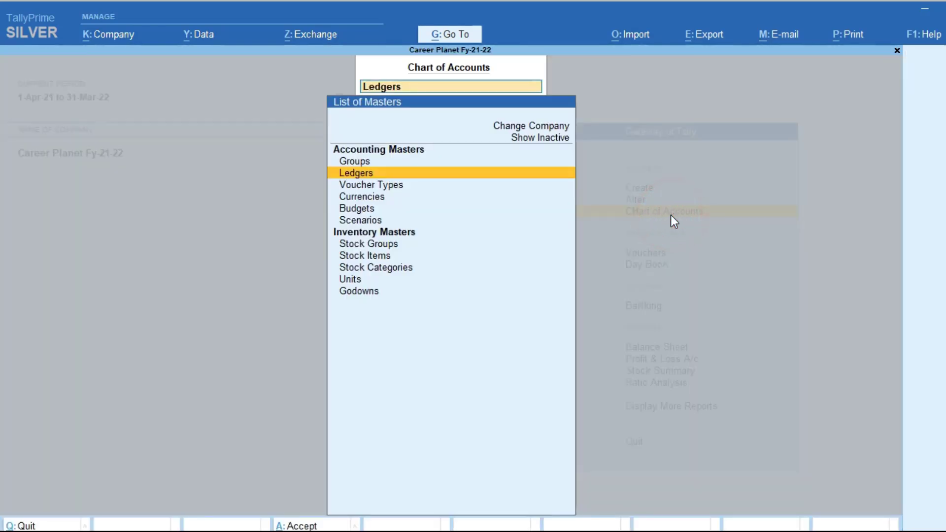
key("Return")
key("Down")
key("Down")
key("Down")
key("Down")
key("Down")
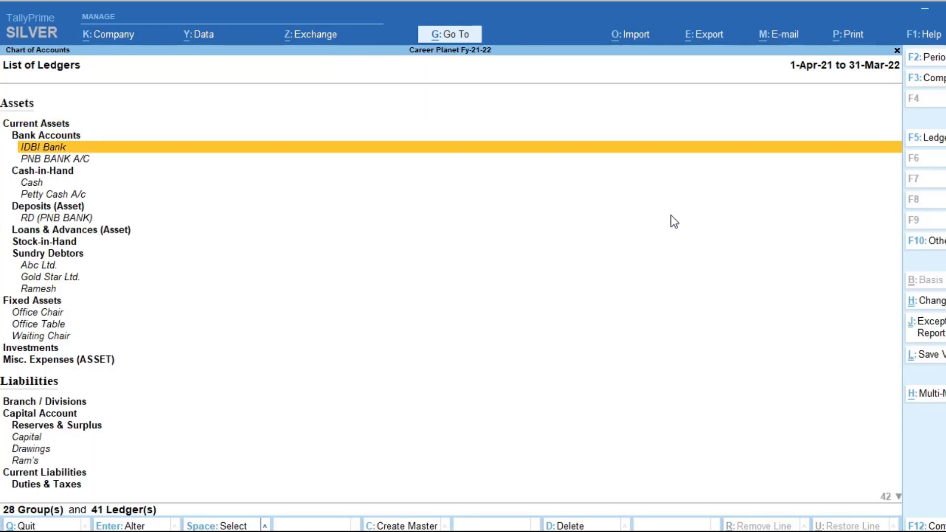
key("Down")
key("Down")
key("Down")
key("Down")
key("Down")
key("Down")
key("Down")
key("Down")
key("Down")
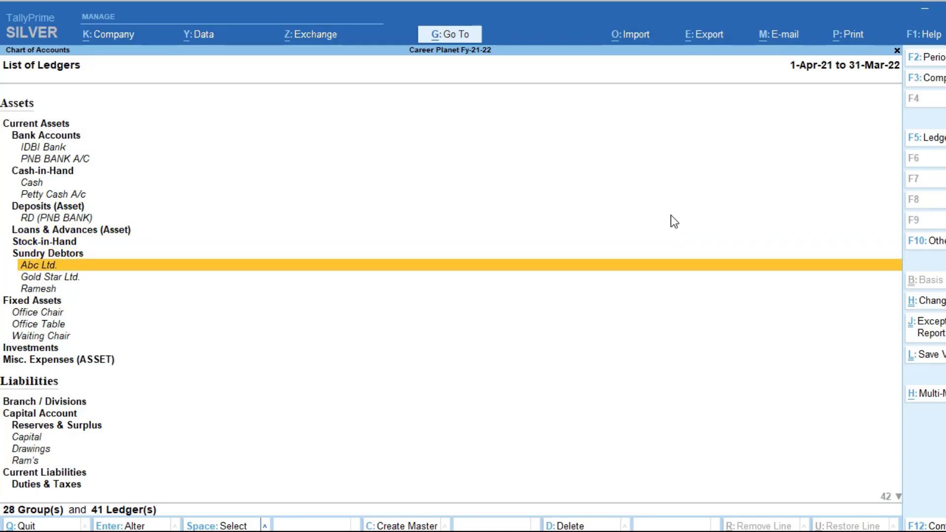
key("Down")
key("Down")
key("Down")
key("Down")
key("Down")
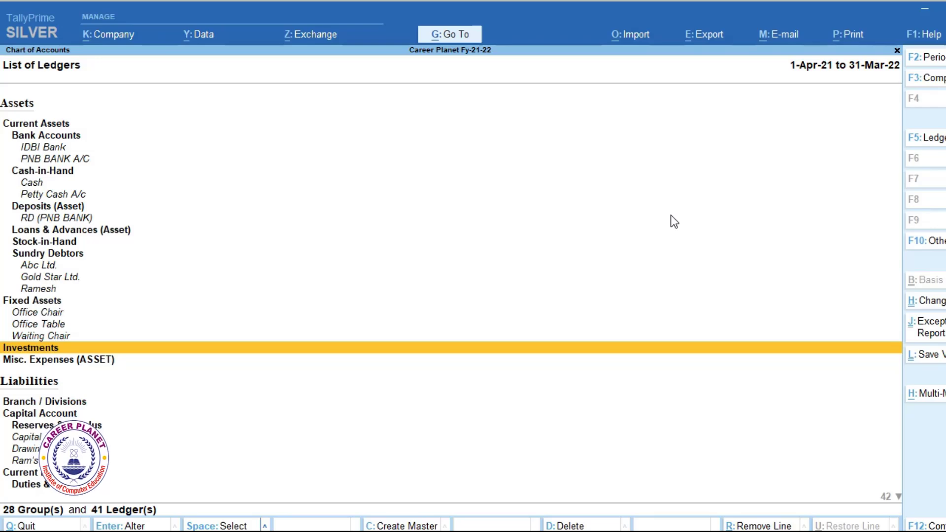
key("Escape")
key("Escape")
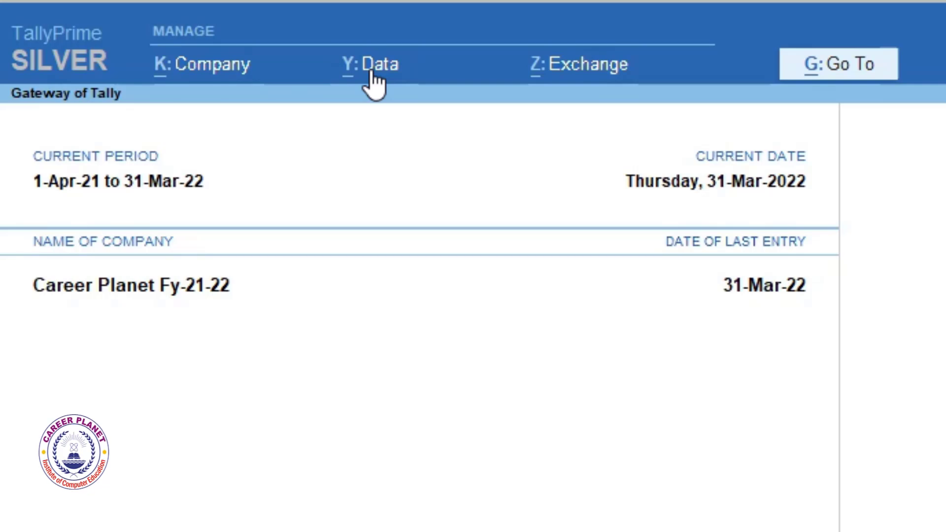
Verify the company data of Career Planet Fy-21-22 for errors that could affect splitting.
left_click(375, 74)
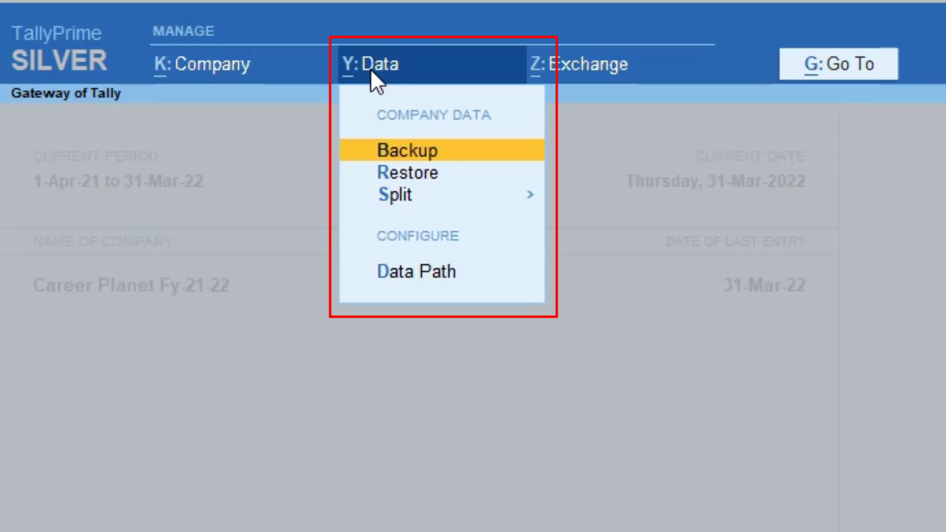
left_click(395, 200)
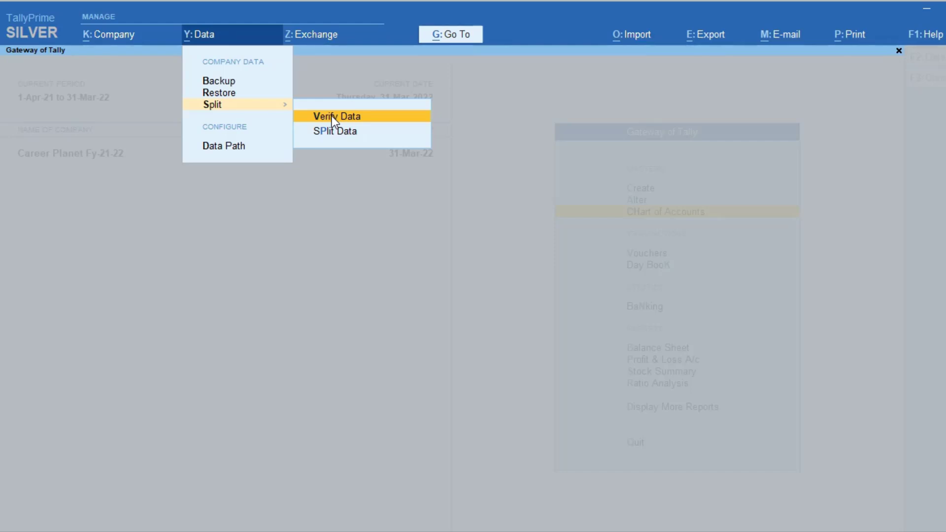
left_click(361, 117)
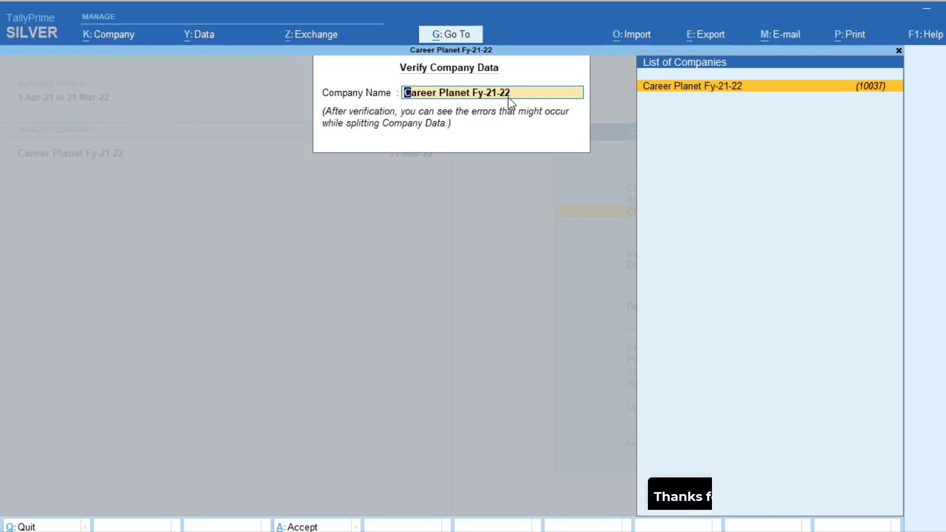
key("Return")
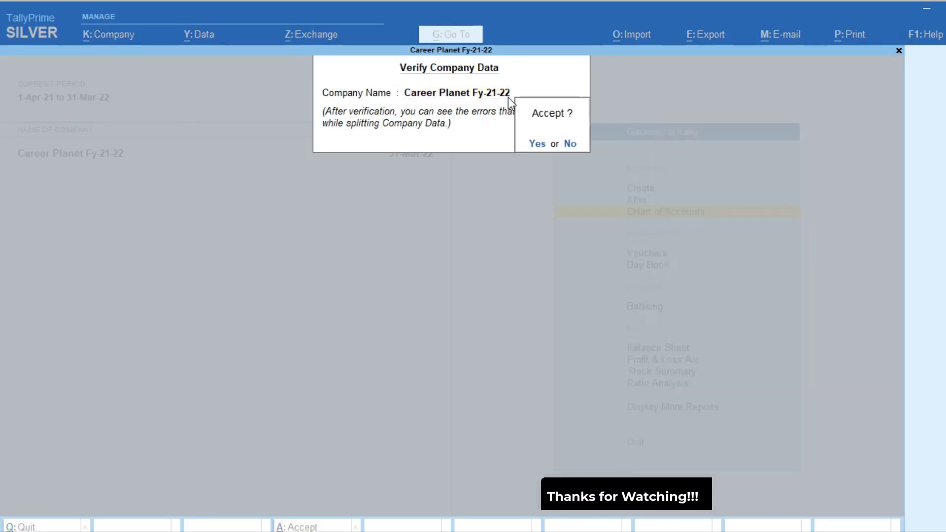
key("Return")
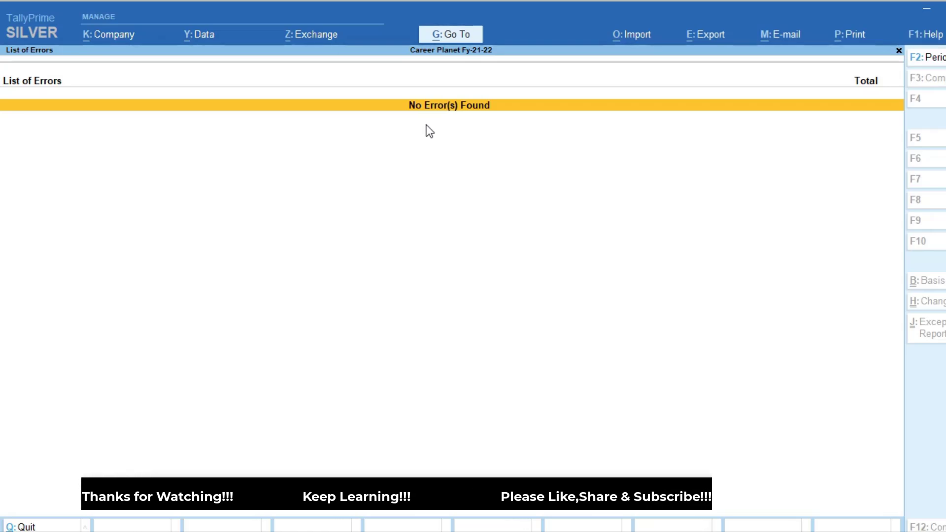
key("Escape")
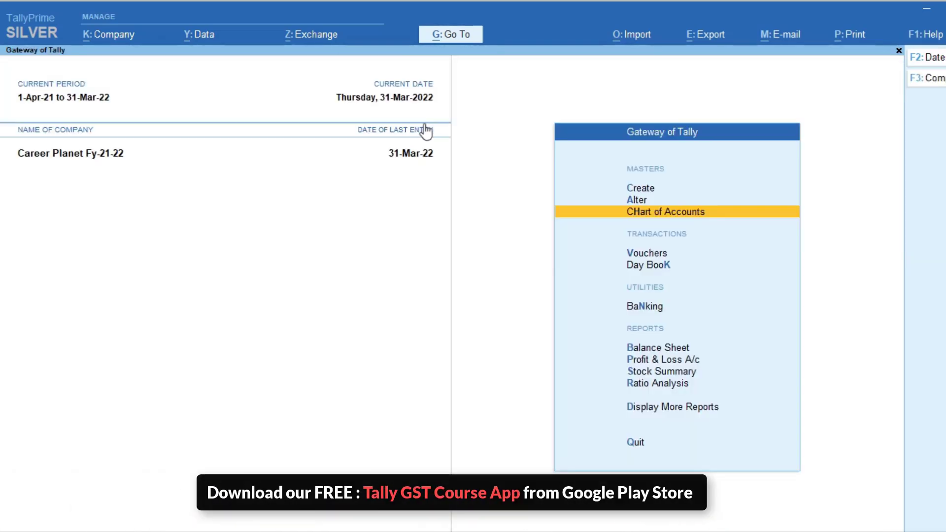
Split the company data of Career Planet Fy-21-22 from 1-Apr-22.
left_click(203, 33)
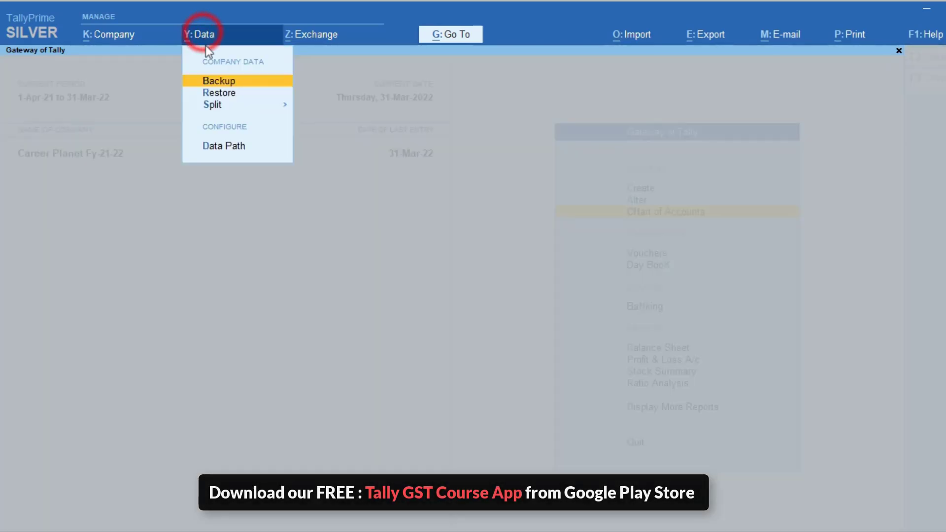
left_click(214, 104)
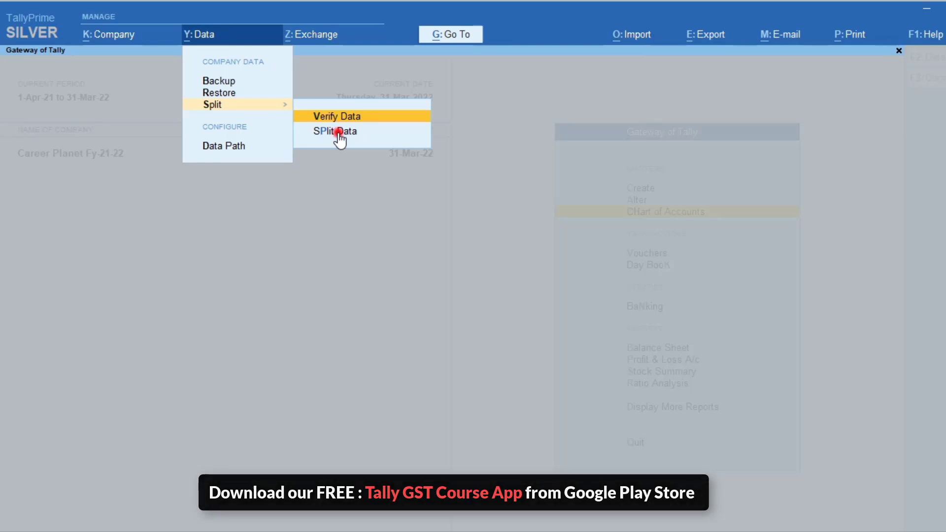
left_click(338, 131)
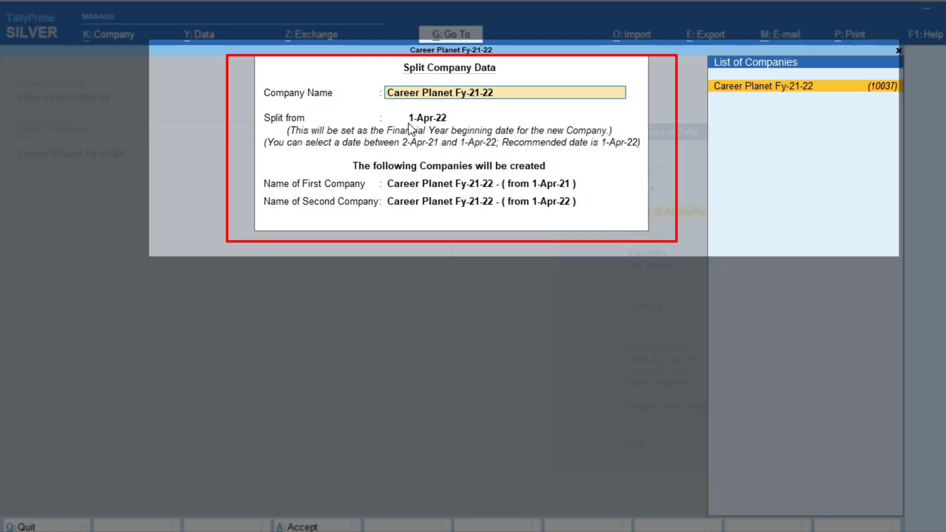
left_click(433, 120)
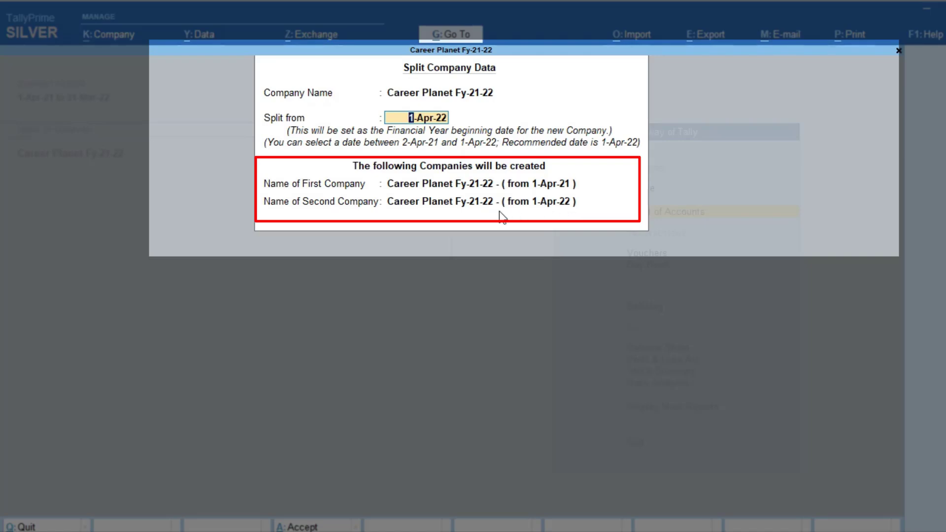
key("Return")
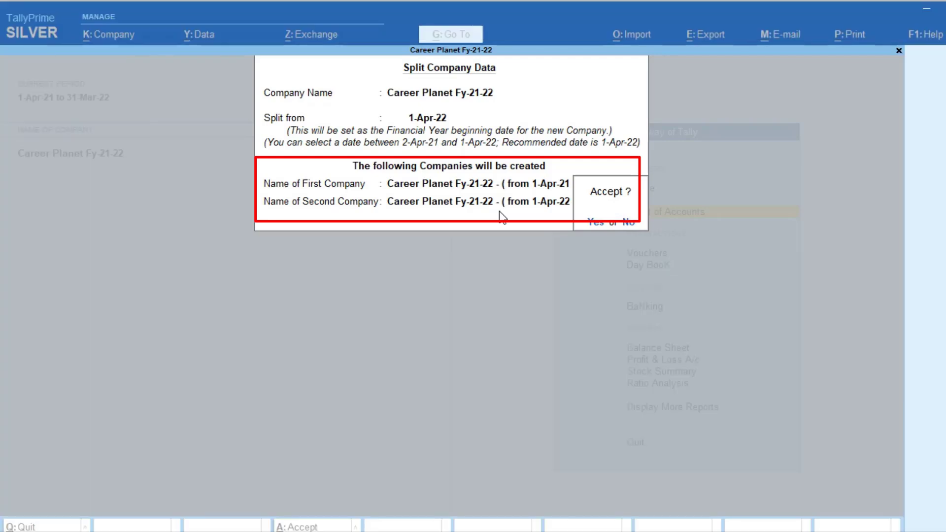
key("Return")
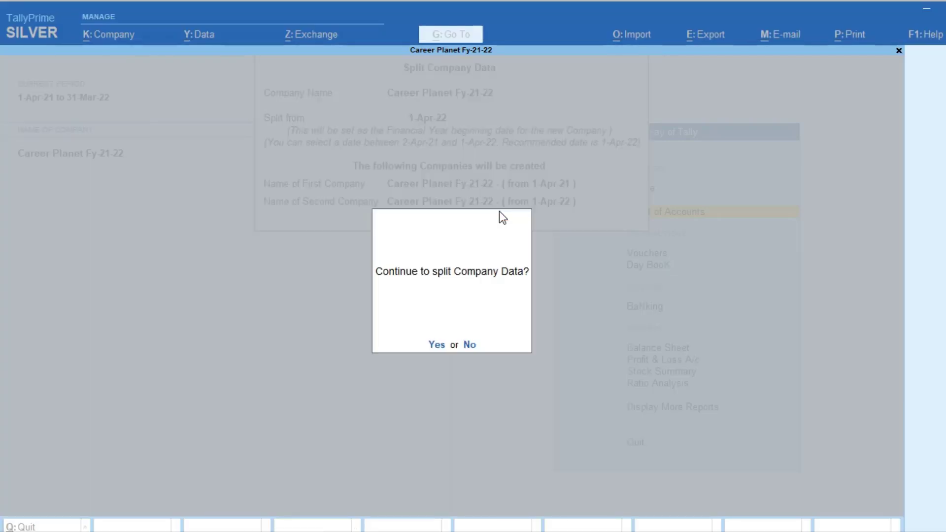
key("Return")
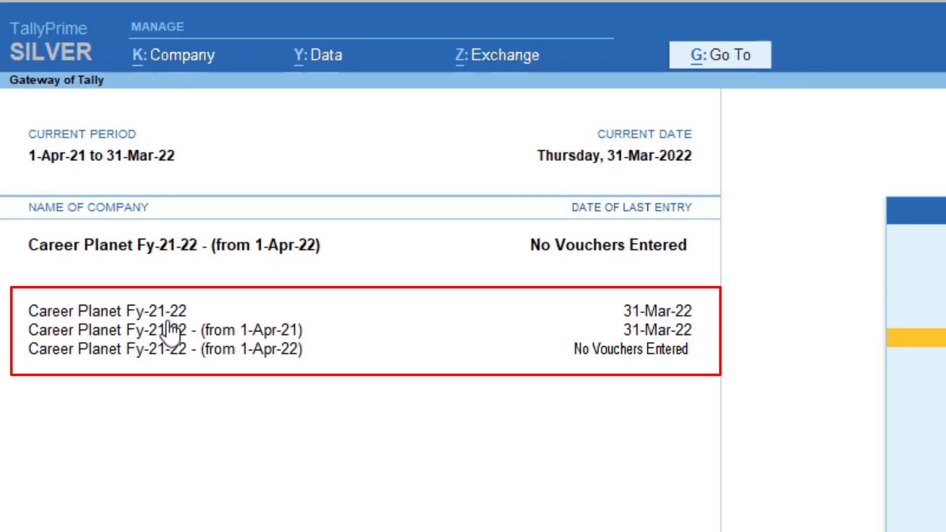
Make the split company starting 1-Apr-22 active and examine its list of ledgers in the Chart of Accounts.
left_click(296, 329)
left_click(291, 351)
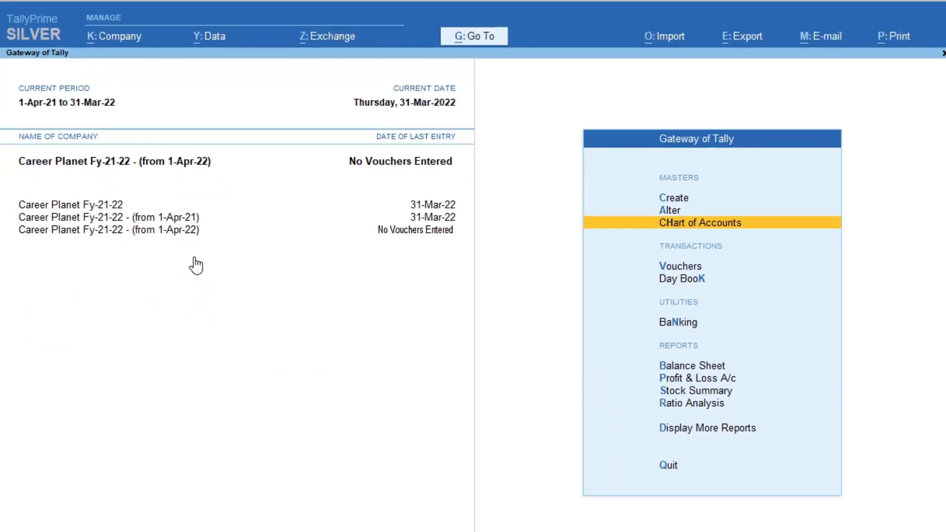
left_click(691, 222)
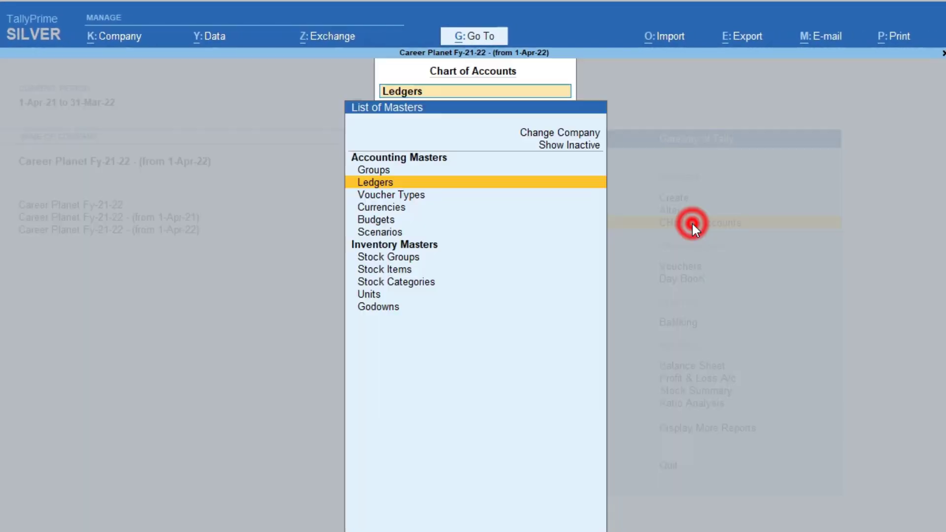
left_click(389, 185)
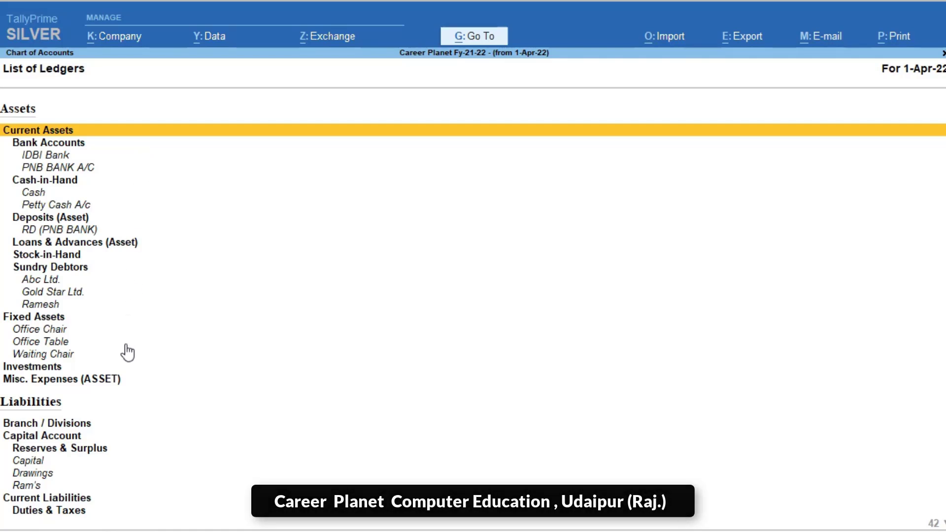
key("Escape")
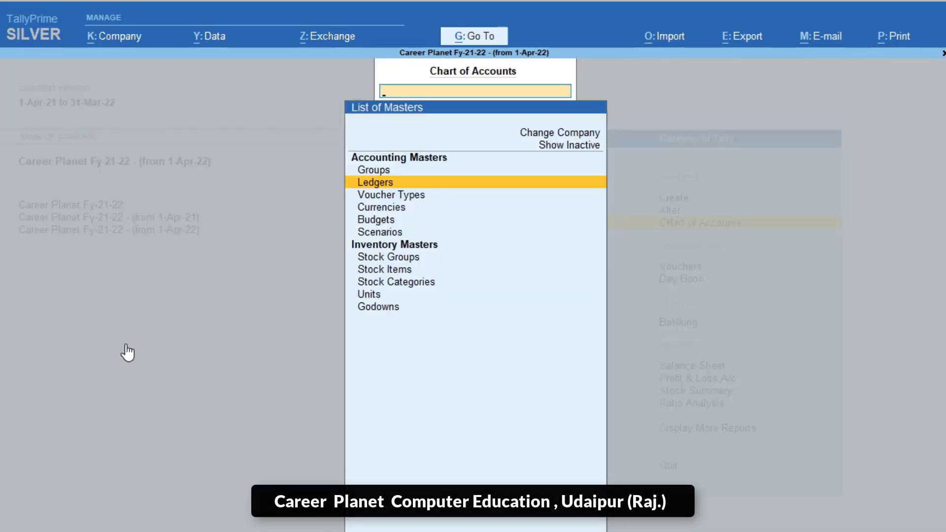
key("Escape")
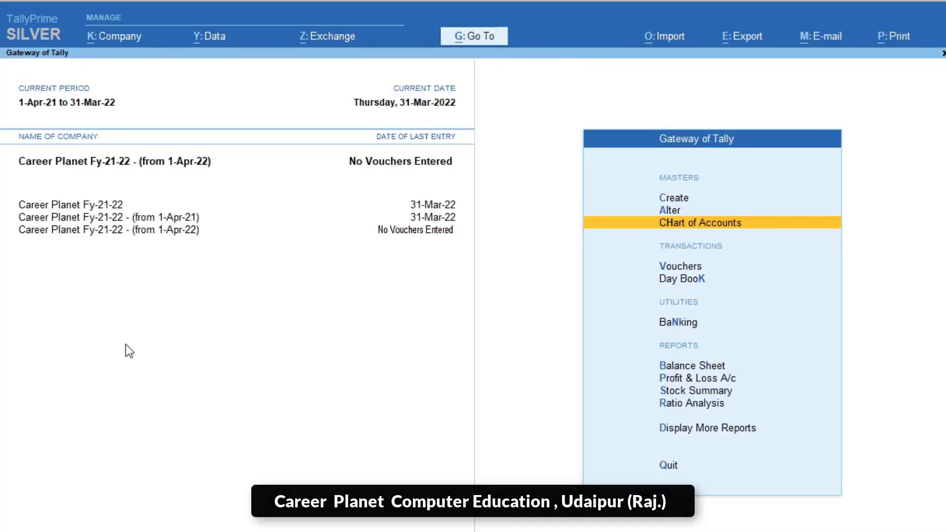
Examine the detailed Balance Sheet of the company starting 1-Apr-22, including the Capital ledger's monthly summary.
key("Down")
key("Down")
key("Down")
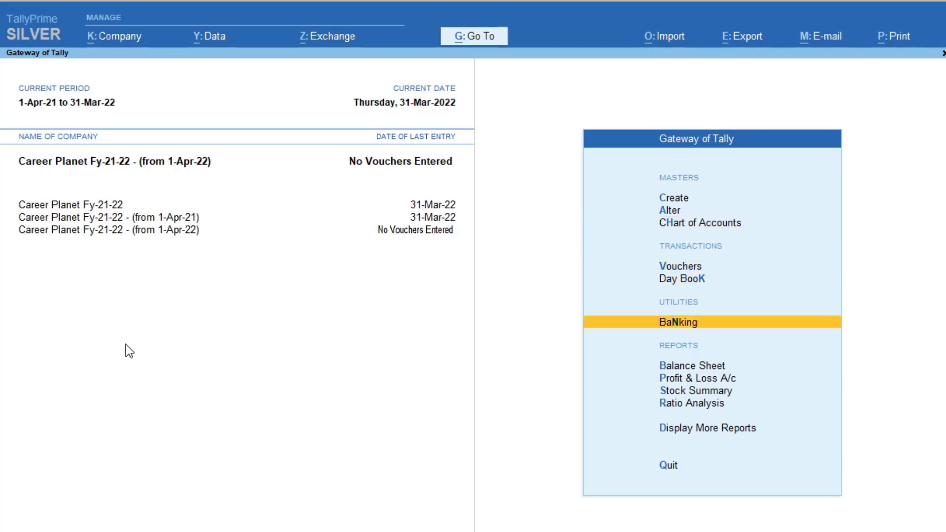
key("Down")
key("Down")
key("Up")
key("Return")
key("alt+F5")
key("Down")
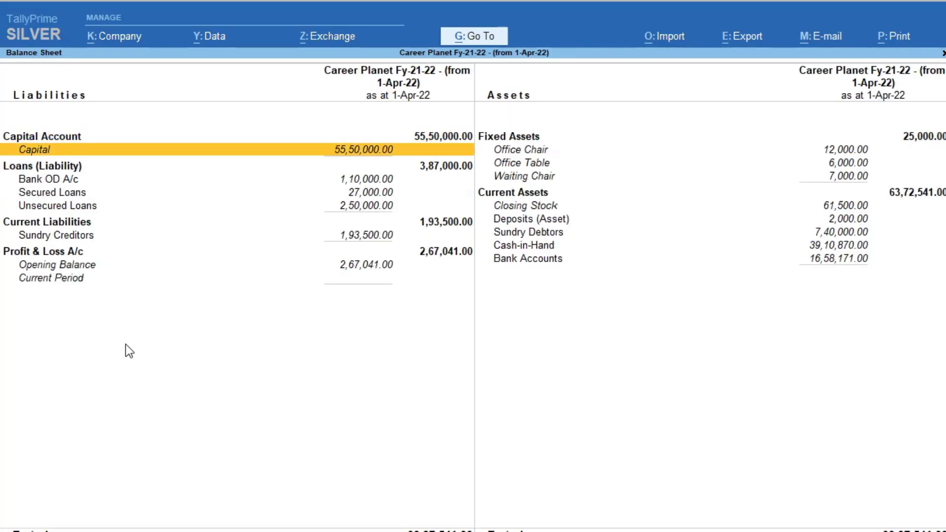
key("Return")
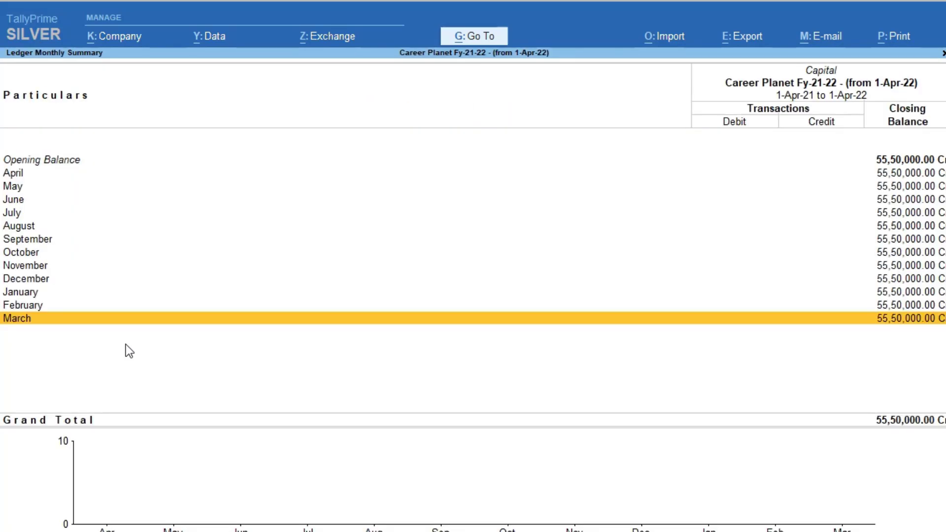
key("Escape")
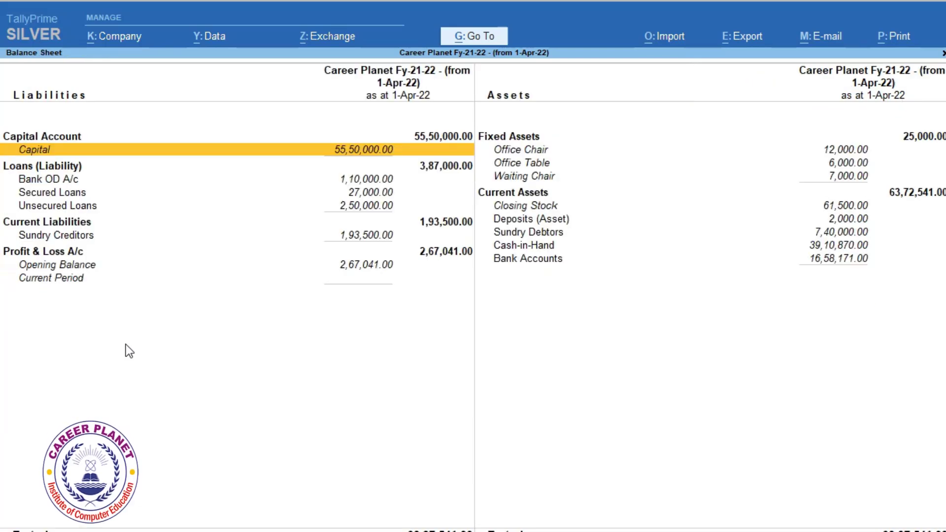
key("Escape")
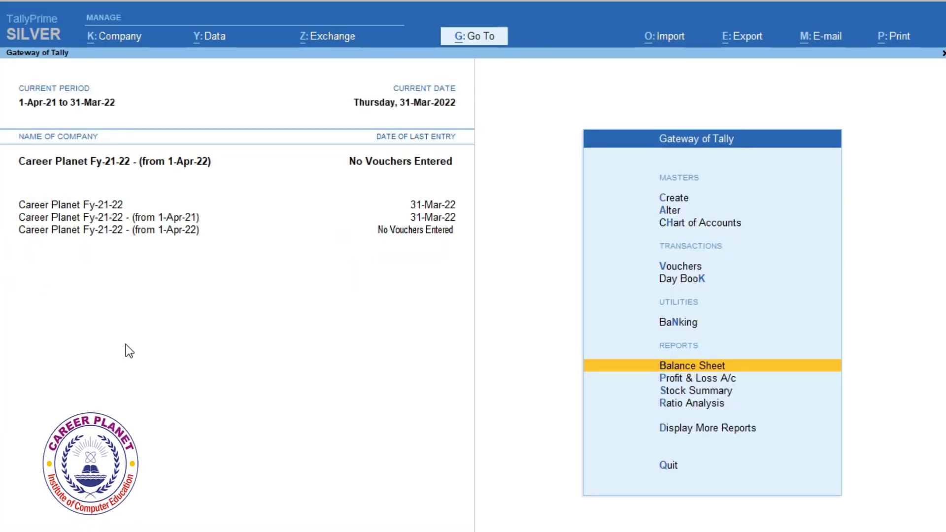